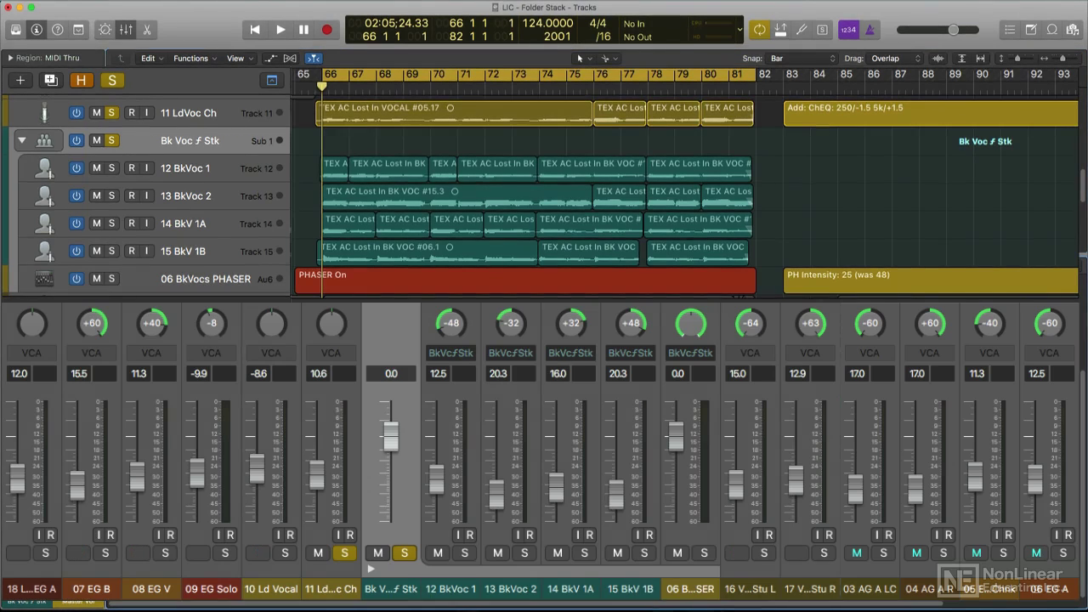
Step: Collapse and re-expand the Bk Voc Stk folder stack three times, then bring up the Mixer's View menu
{"action": "left_click", "coordinate": [22, 140]}
{"action": "left_click", "coordinate": [22, 141]}
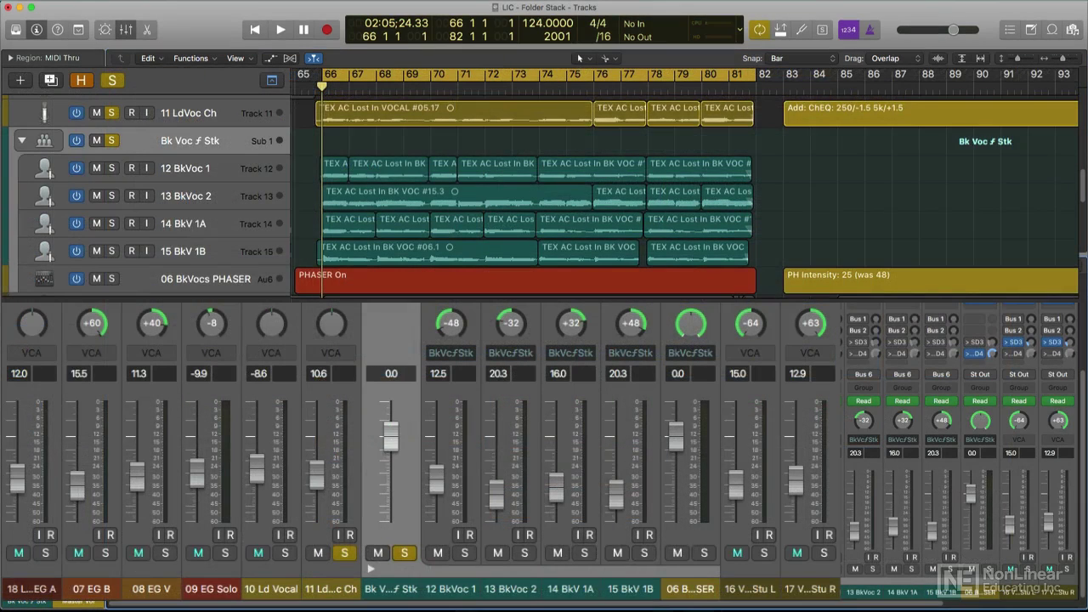
{"action": "left_click", "coordinate": [23, 142]}
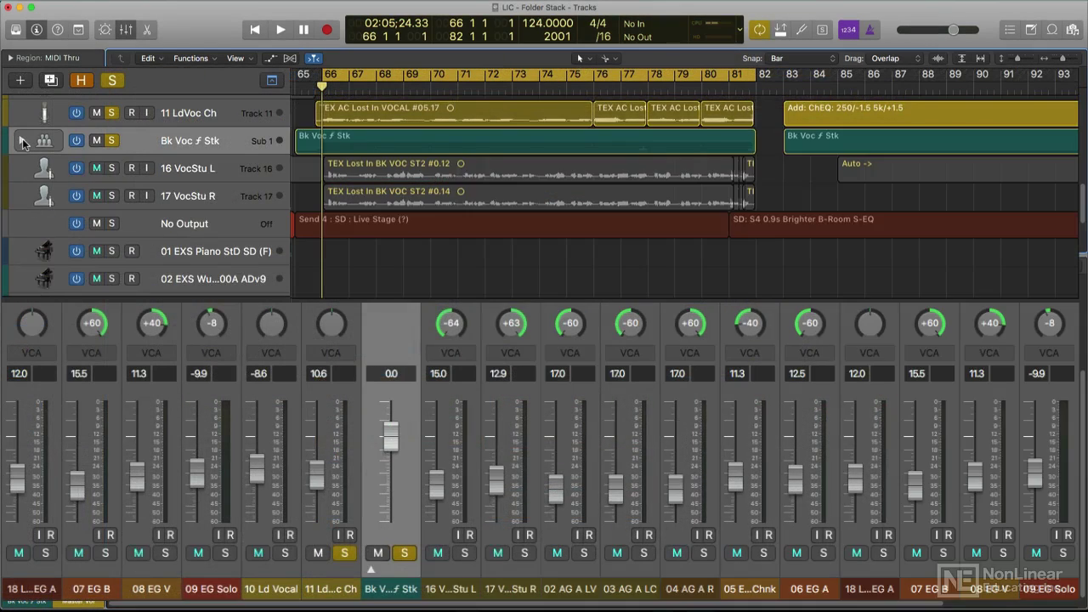
{"action": "left_click", "coordinate": [23, 142]}
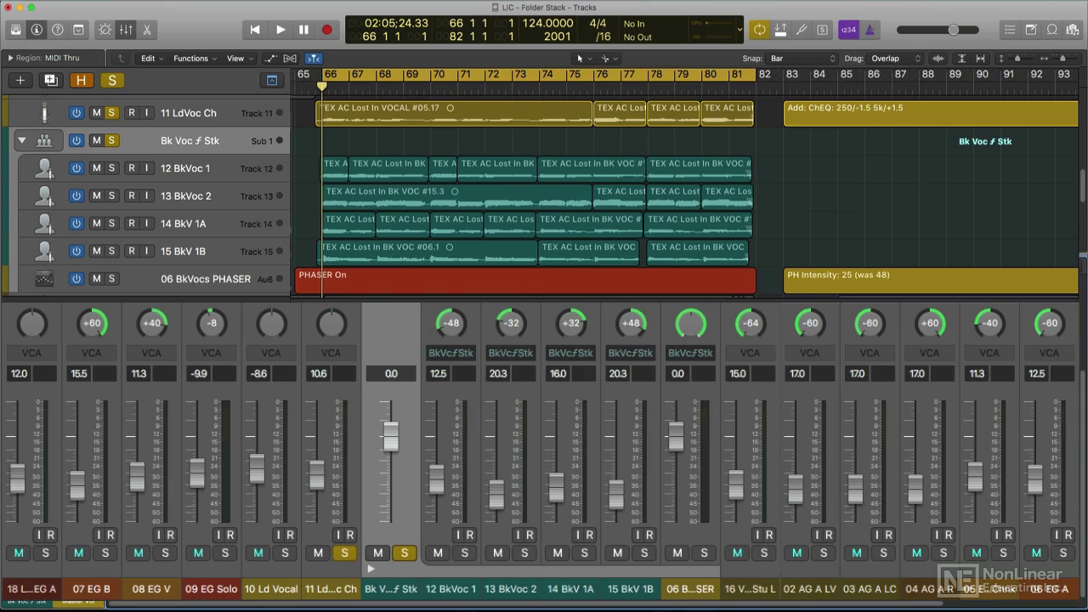
{"action": "left_click", "coordinate": [22, 140]}
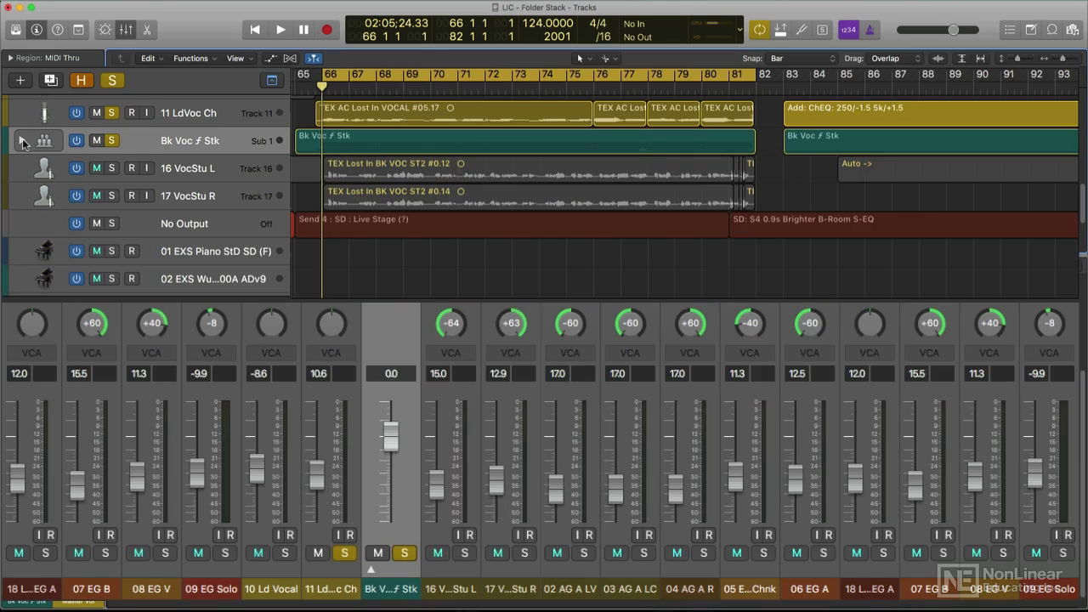
{"action": "left_click", "coordinate": [22, 141]}
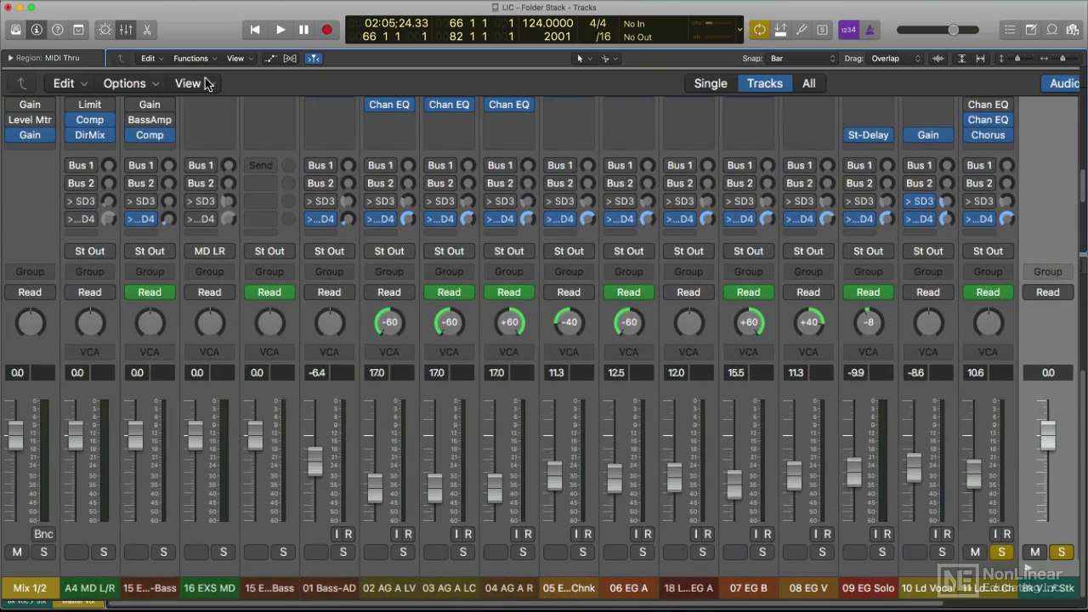
{"action": "left_click", "coordinate": [205, 83]}
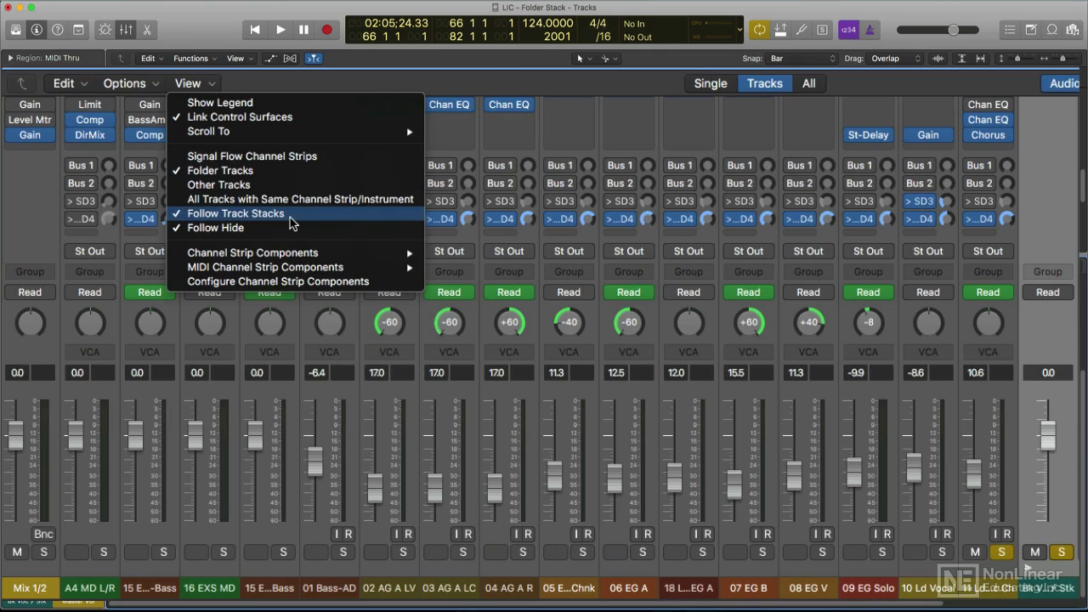
Step: Uncheck Follow Track Stacks in the Mixer, then collapse and expand the background vocal stack to test
{"action": "left_click", "coordinate": [289, 215]}
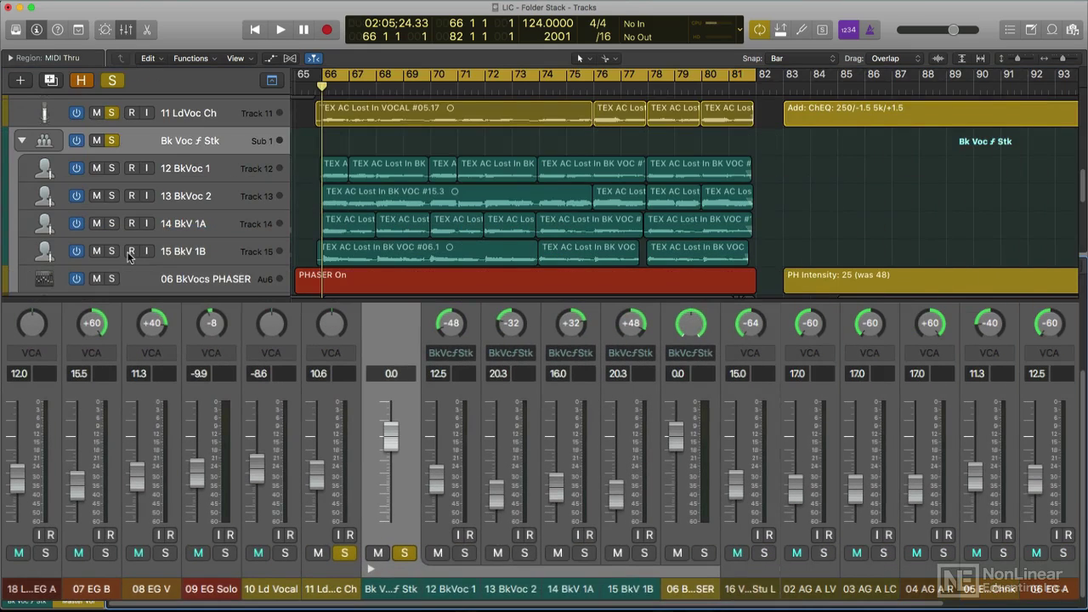
{"action": "left_click", "coordinate": [21, 141]}
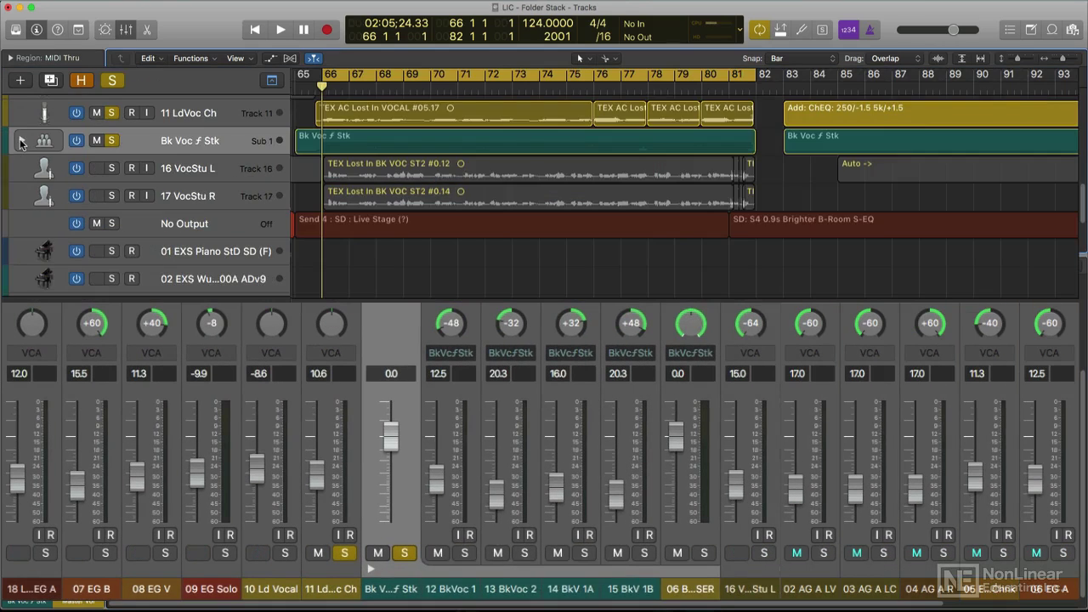
{"action": "left_click", "coordinate": [21, 141]}
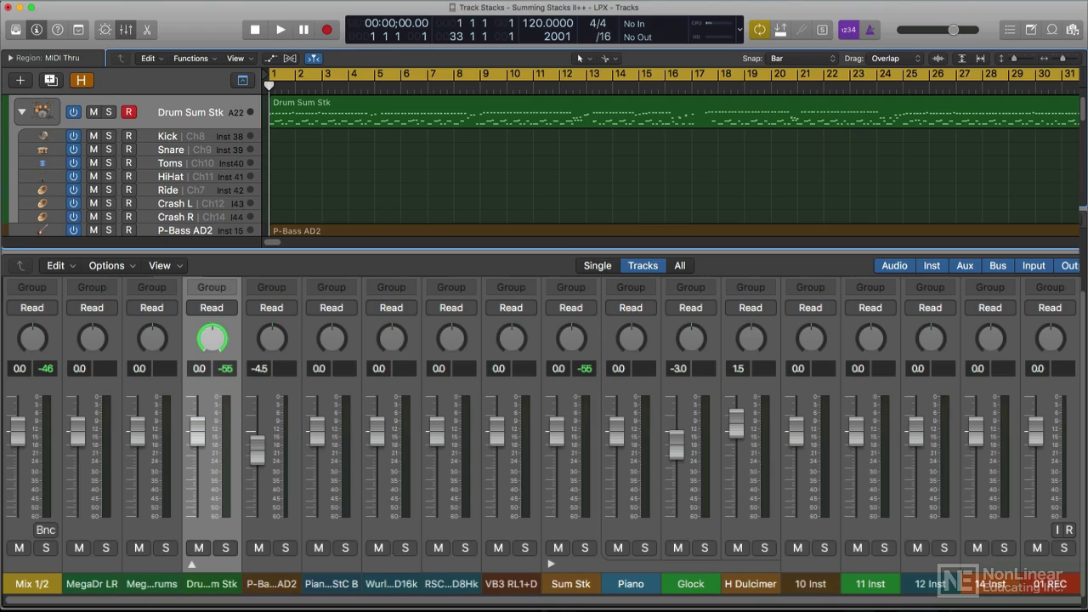
Step: Collapse the Drum Sum Stk tracks in the track list and expand the stack in the Mixer
{"action": "left_click", "coordinate": [22, 112]}
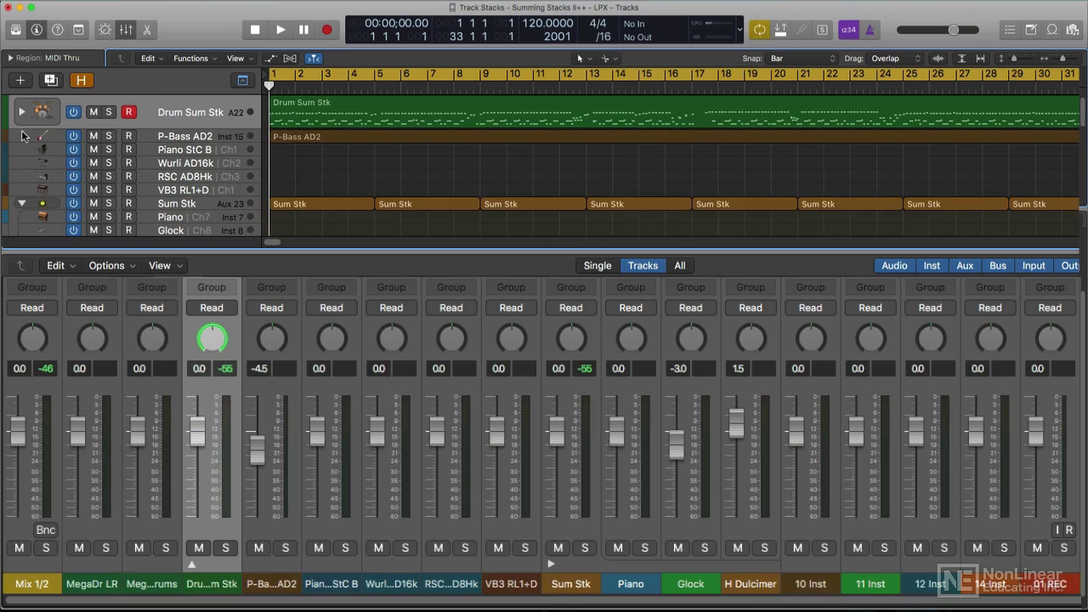
{"action": "left_click", "coordinate": [194, 565]}
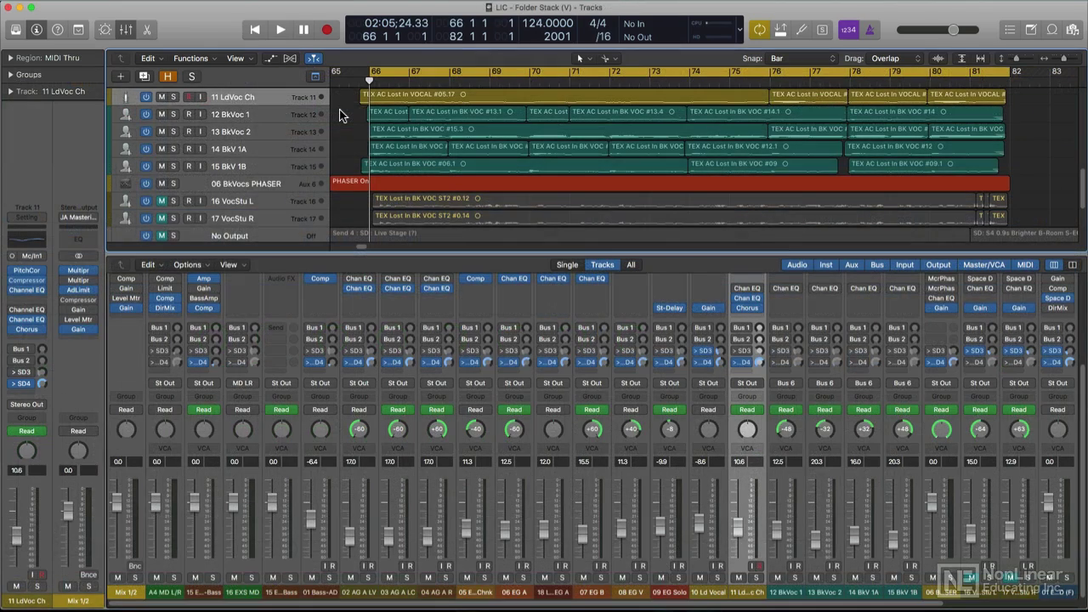
Step: Select background vocal tracks 12 BkVoc 1 through 15 BkV 1B
{"action": "left_click", "coordinate": [273, 112]}
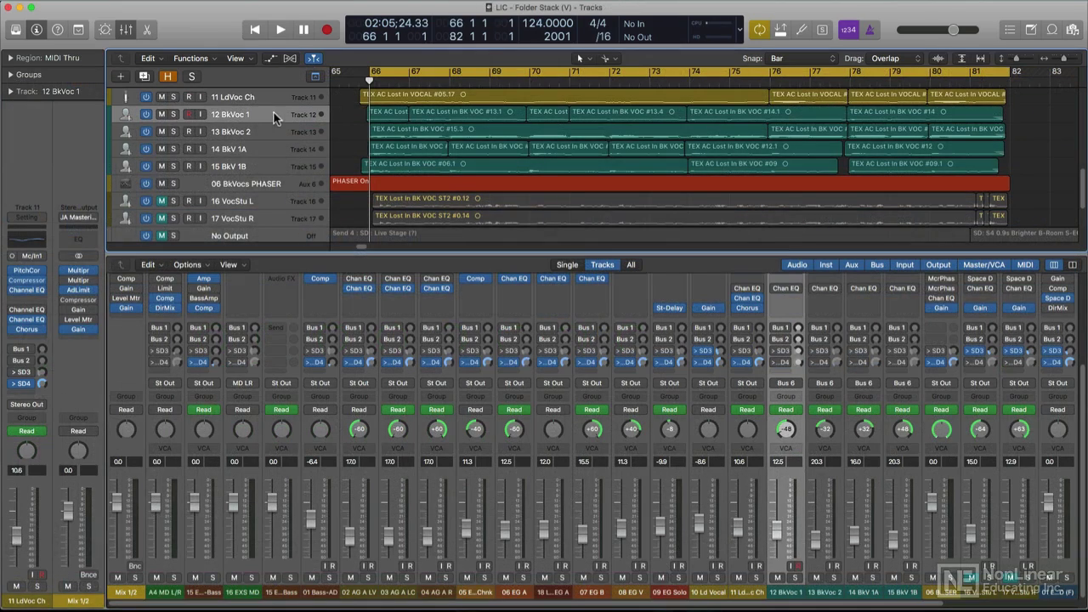
{"action": "left_click", "coordinate": [267, 161], "text": "shift"}
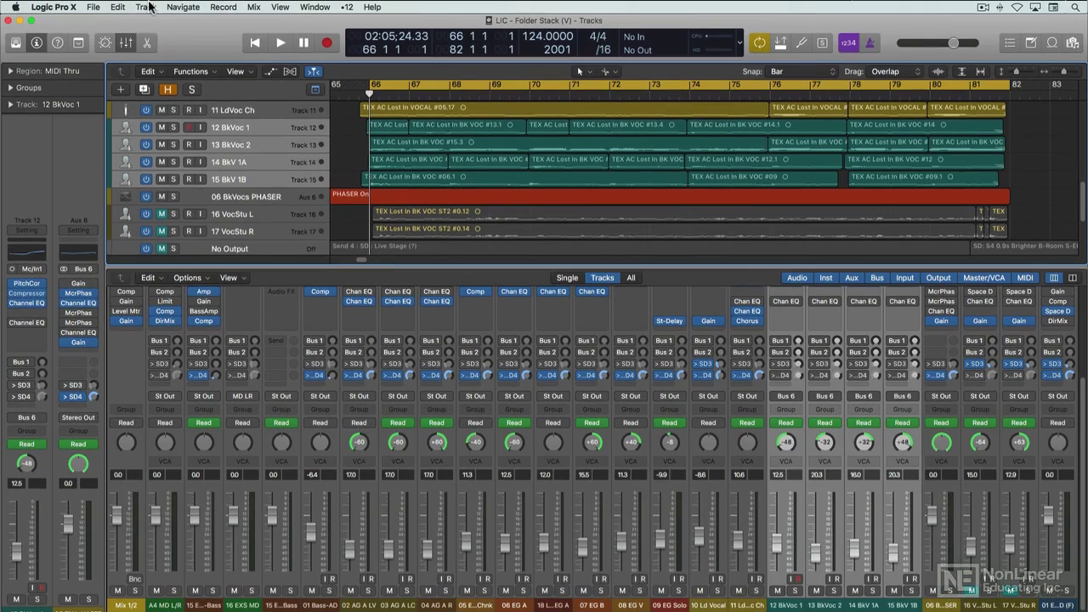
{"action": "left_click", "coordinate": [146, 7]}
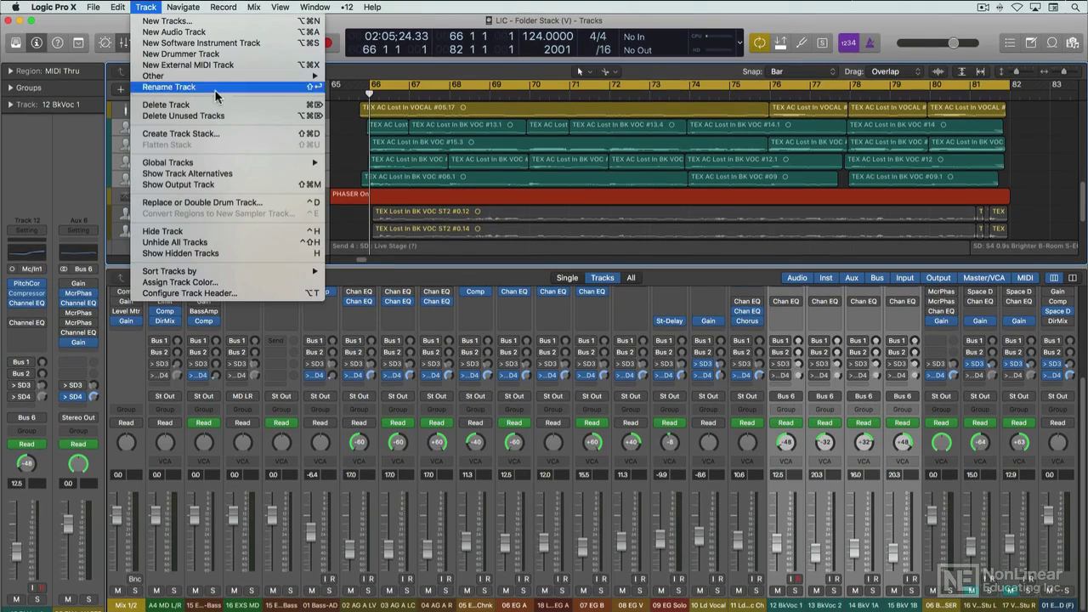
{"action": "key", "text": "Escape"}
Step: Create a Folder Stack from the selected vocal tracks via Create Track Stack
{"action": "right_click", "coordinate": [276, 135]}
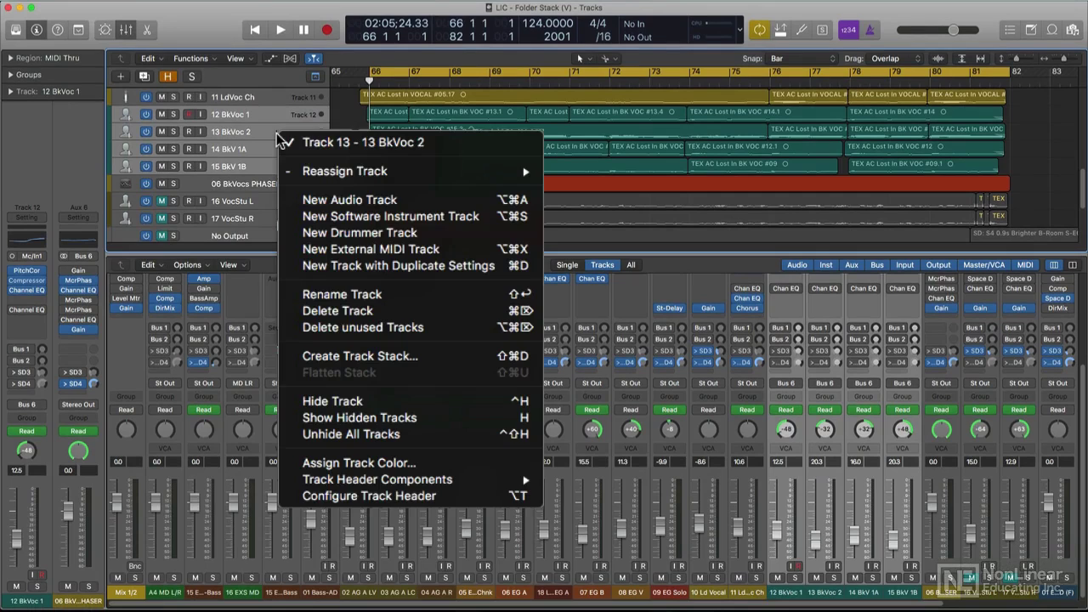
{"action": "left_click", "coordinate": [433, 358]}
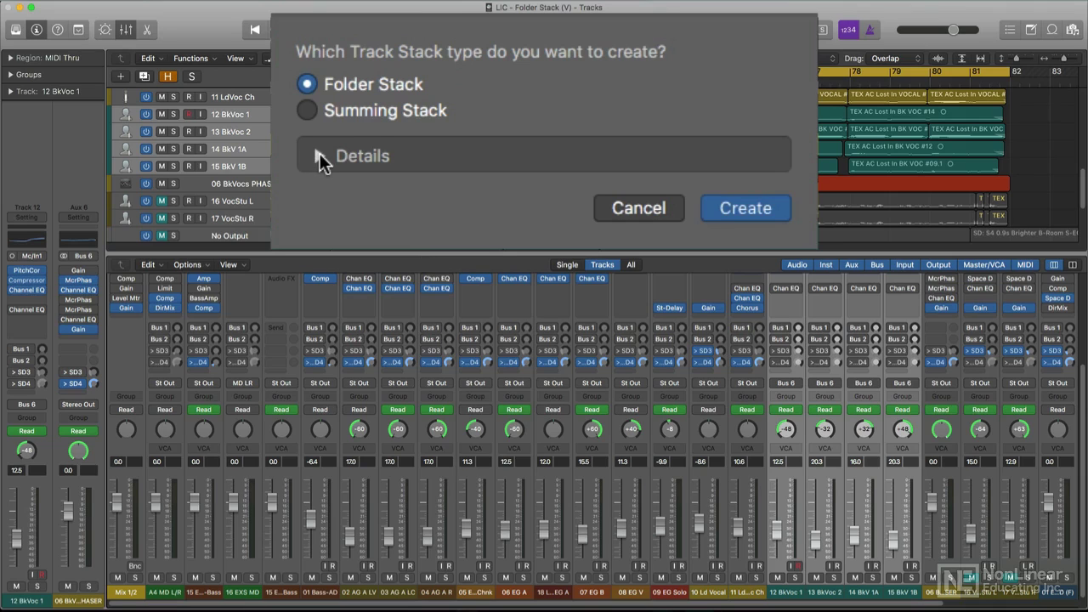
{"action": "left_click", "coordinate": [319, 154]}
{"action": "left_click", "coordinate": [308, 113]}
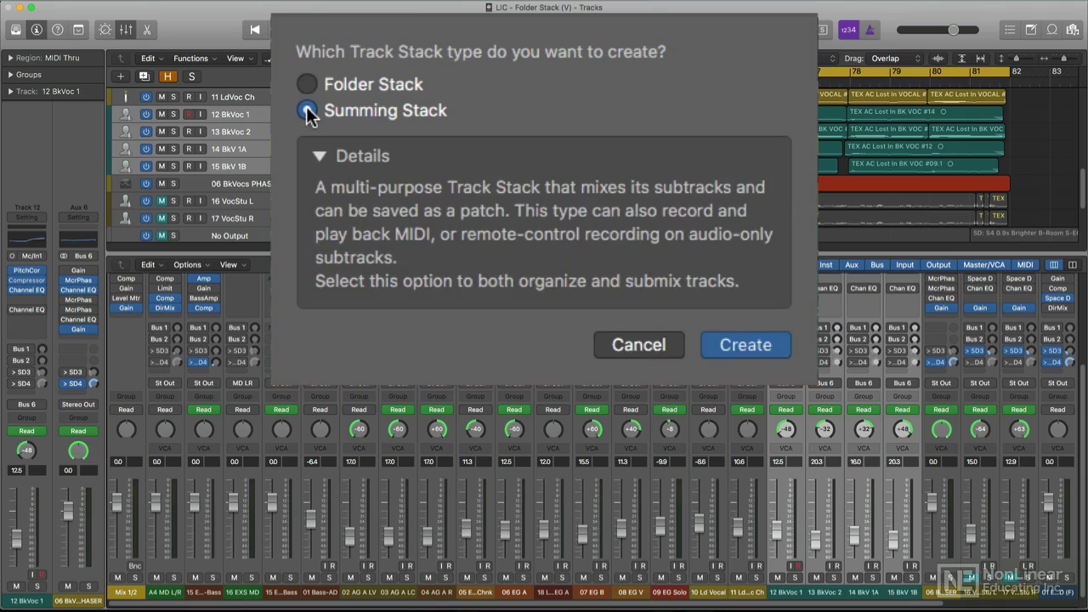
{"action": "left_click", "coordinate": [321, 89]}
{"action": "left_click", "coordinate": [738, 346]}
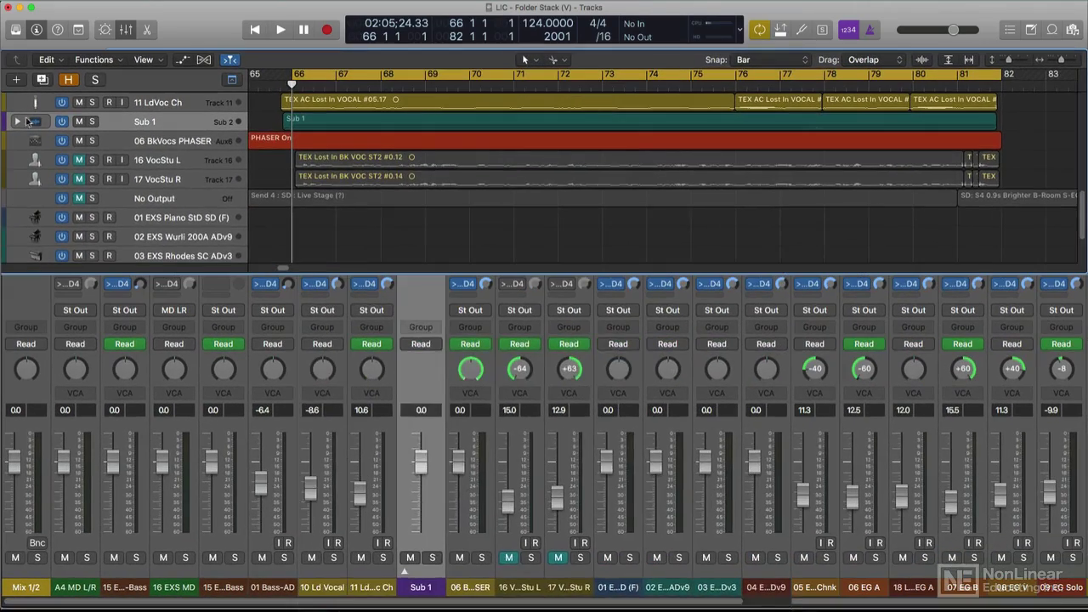
Step: Expand BkVoc ƒ Stack, keep 06 BkVocs PHASER below 15 BkV 1B, and select the stack with the Mixer shown
{"action": "left_click", "coordinate": [17, 122]}
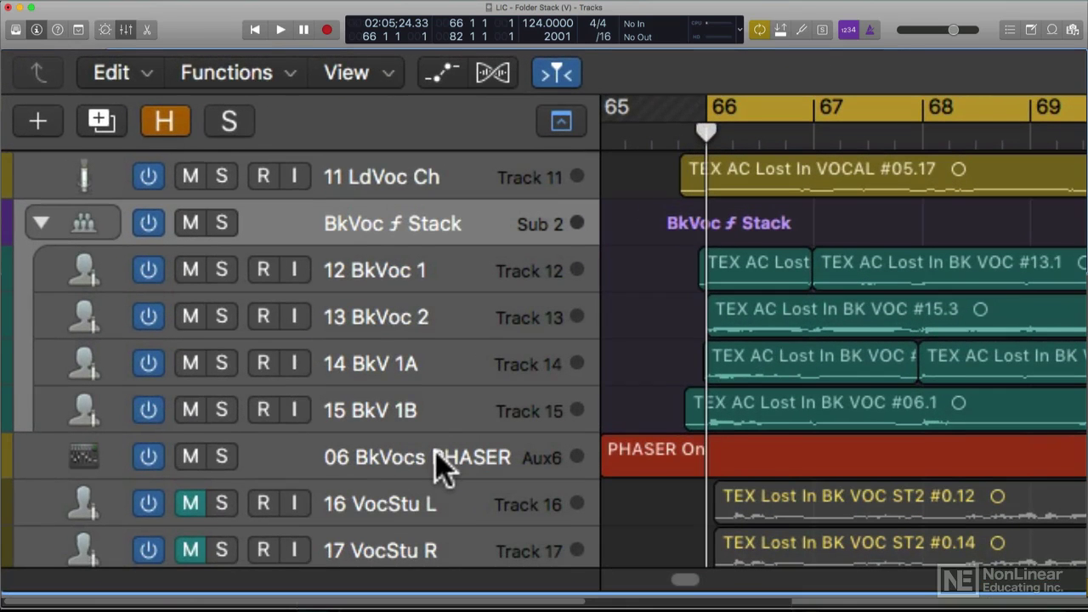
{"action": "left_click_drag", "start_coordinate": [442, 463], "coordinate": [510, 308]}
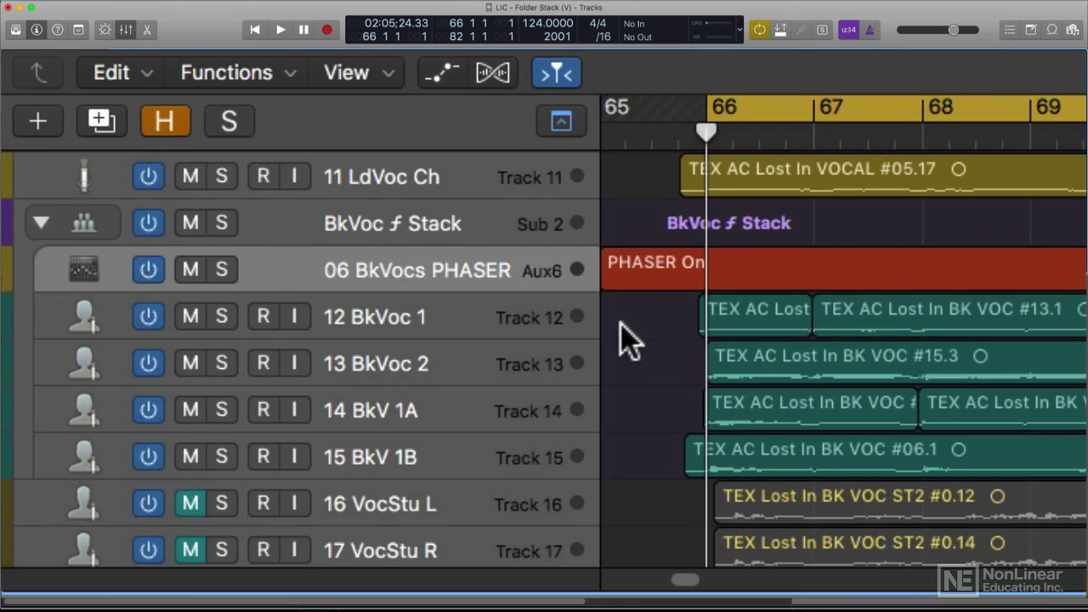
{"action": "left_click_drag", "start_coordinate": [437, 278], "coordinate": [418, 455]}
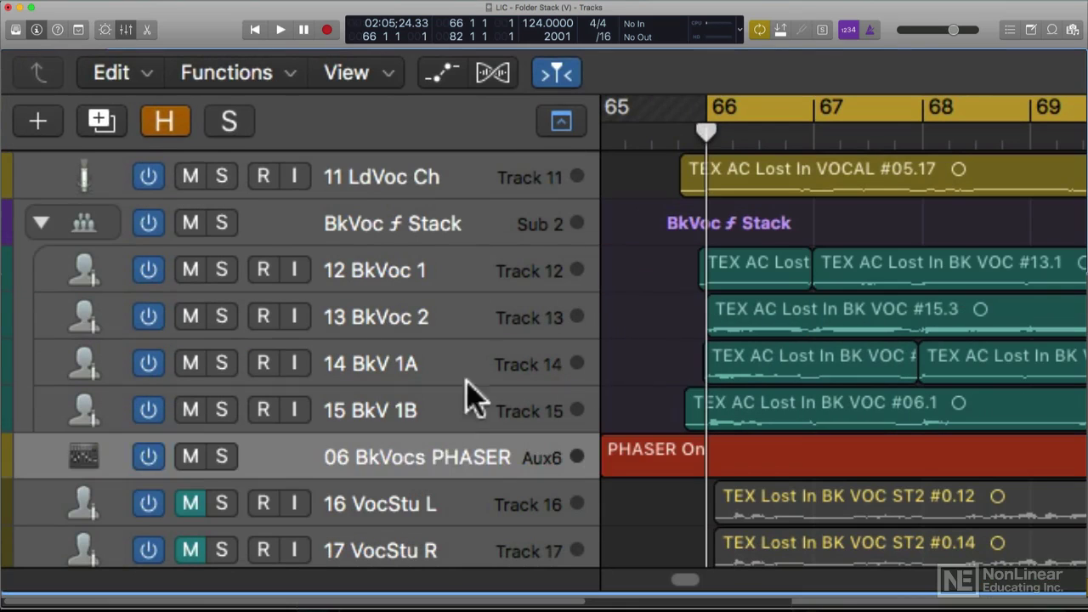
{"action": "left_click", "coordinate": [446, 225]}
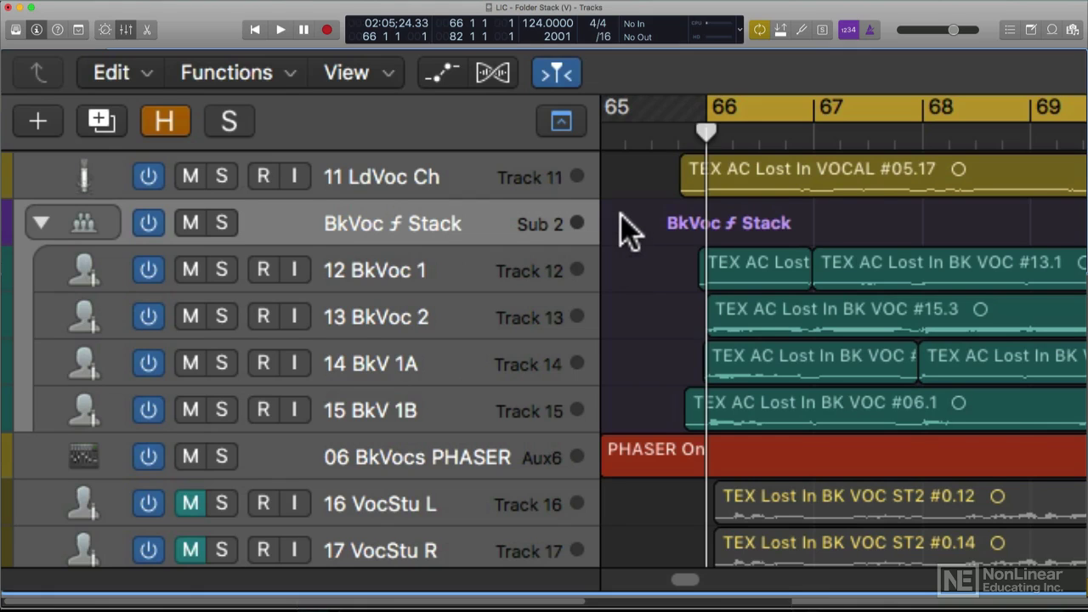
{"action": "key", "text": "x"}
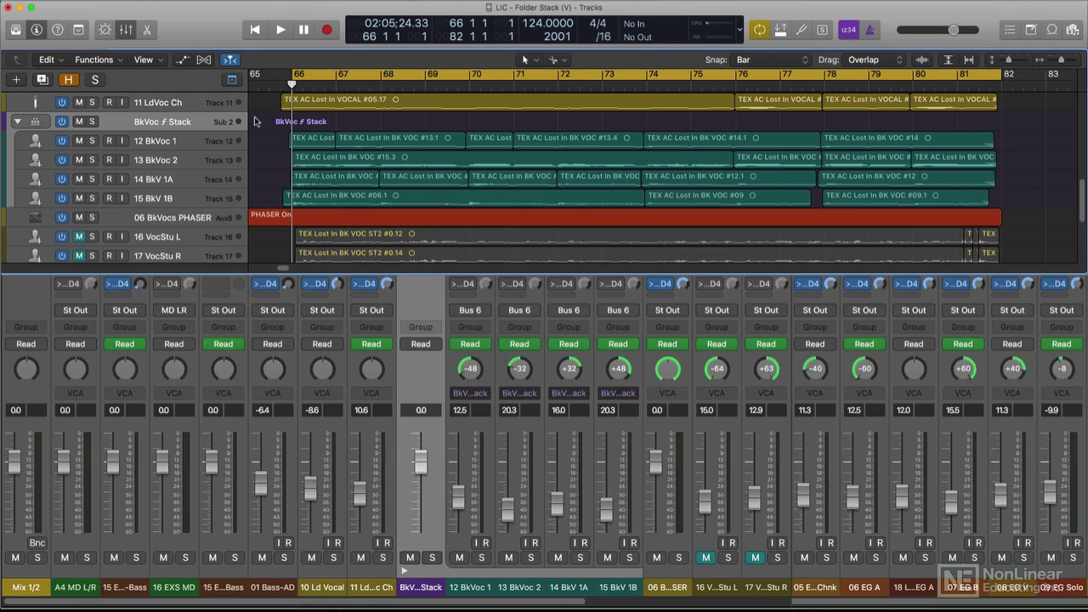
{"action": "left_click", "coordinate": [17, 121]}
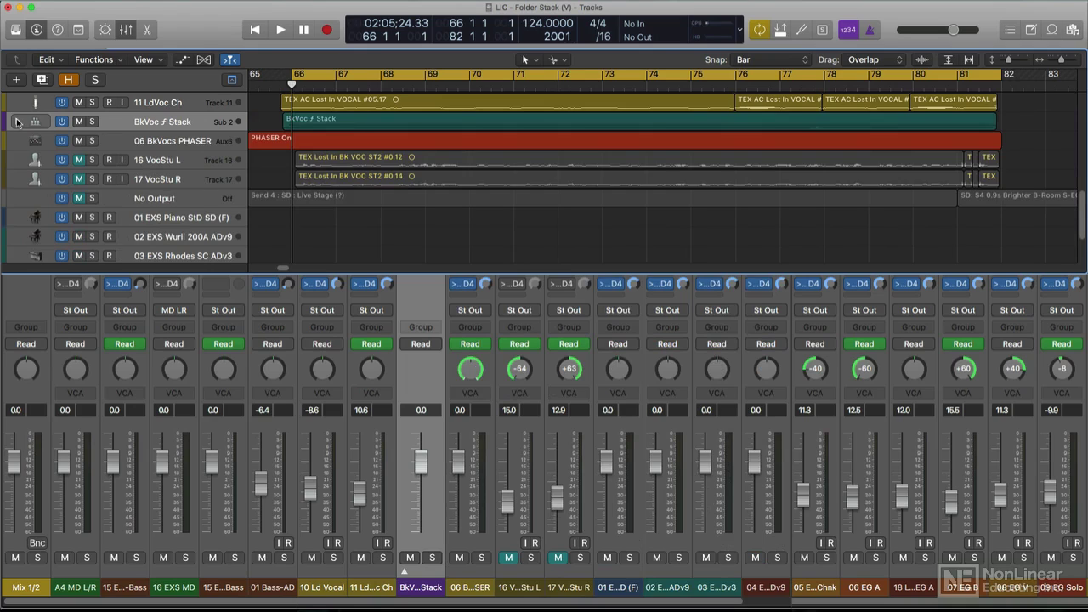
{"action": "left_click", "coordinate": [17, 122]}
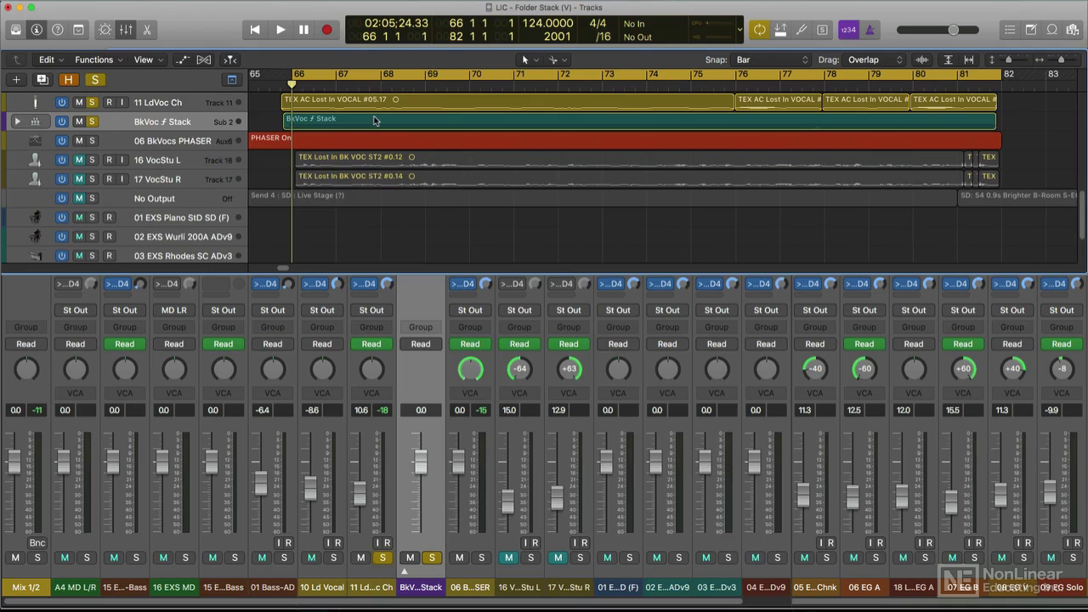
{"action": "key", "text": "ctrl+s"}
{"action": "left_click", "coordinate": [380, 122]}
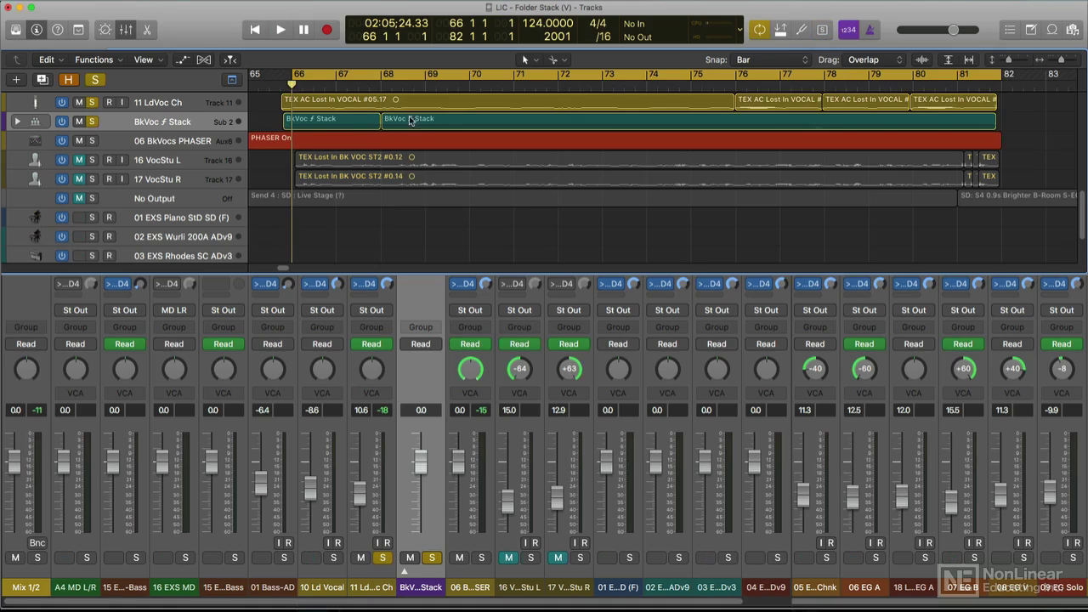
{"action": "left_click", "coordinate": [469, 119]}
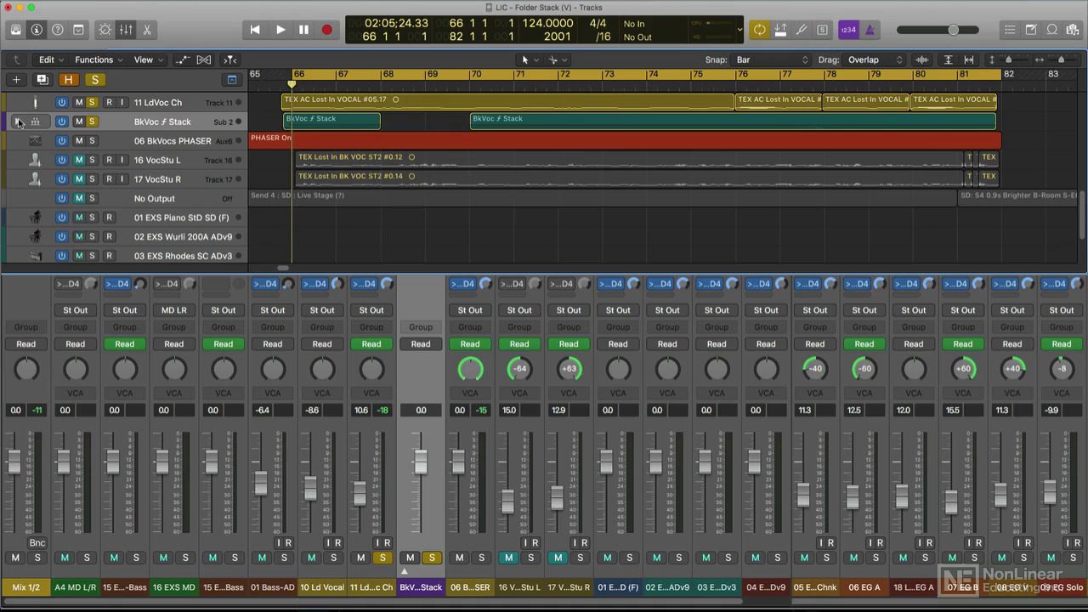
{"action": "left_click", "coordinate": [18, 122]}
{"action": "left_click", "coordinate": [18, 122]}
{"action": "left_click", "coordinate": [17, 121]}
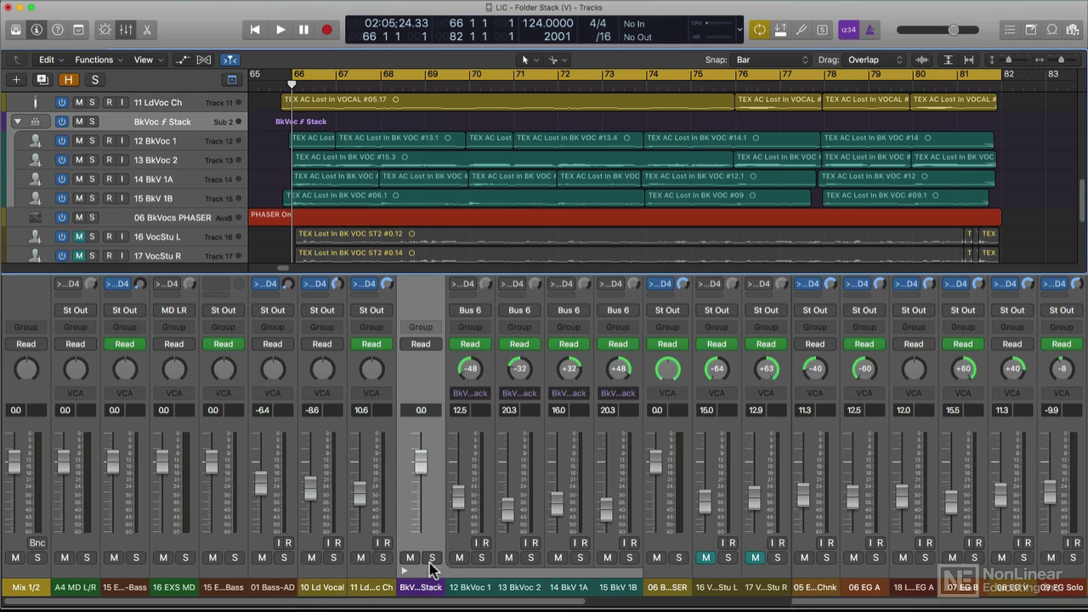
Step: Solo the lead vocal and the BkVoc Stack, then start playback
{"action": "left_click", "coordinate": [384, 557]}
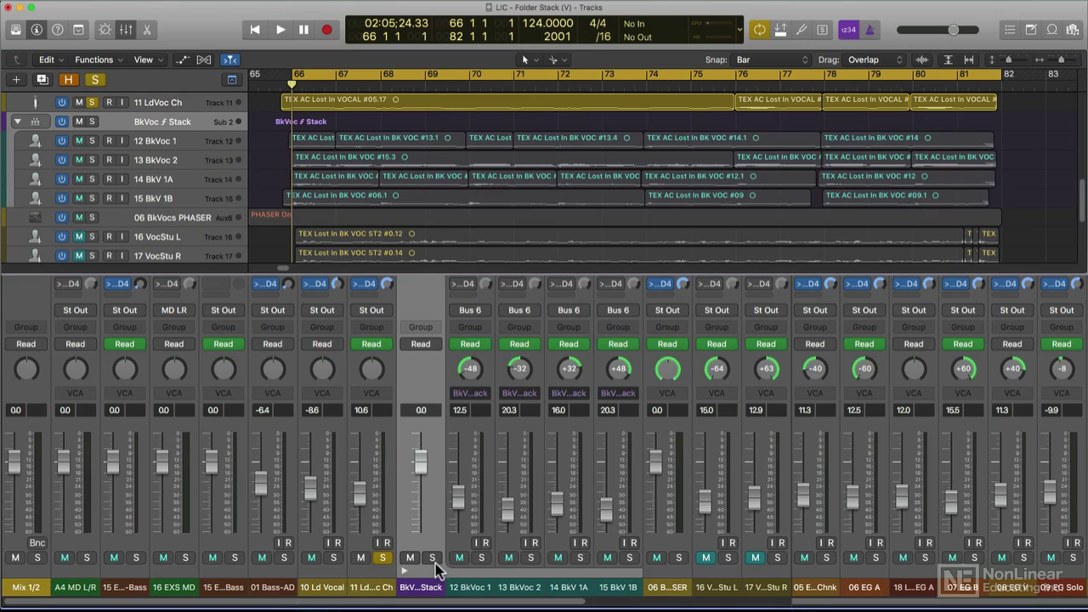
{"action": "left_click", "coordinate": [432, 558]}
{"action": "key", "text": "space"}
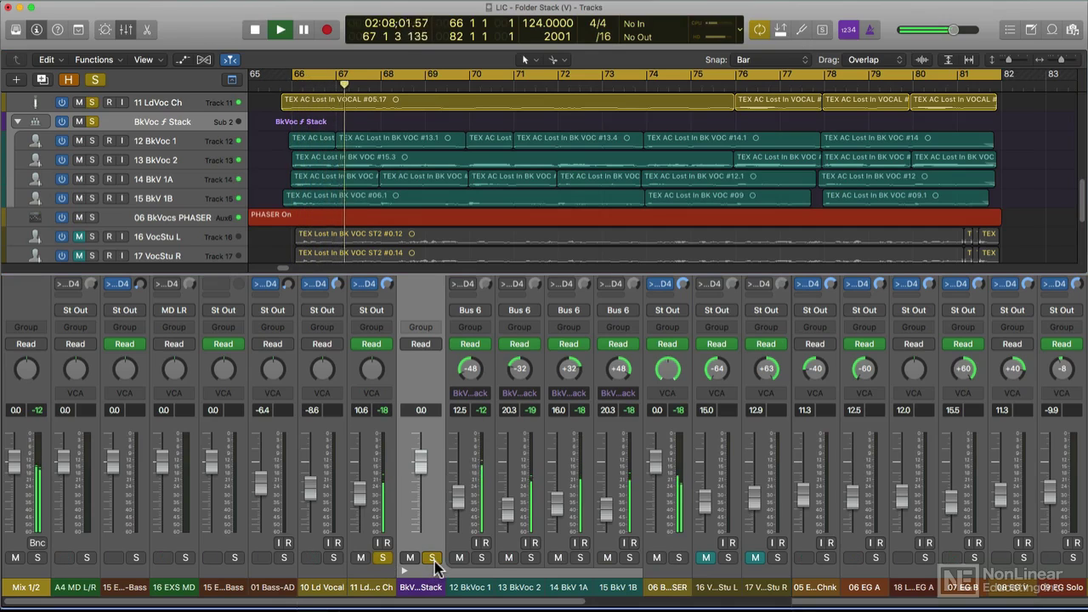
Step: Toggle the stack's solo and mute, lower its fader, then stop and return to bar 66
{"action": "left_click", "coordinate": [432, 557]}
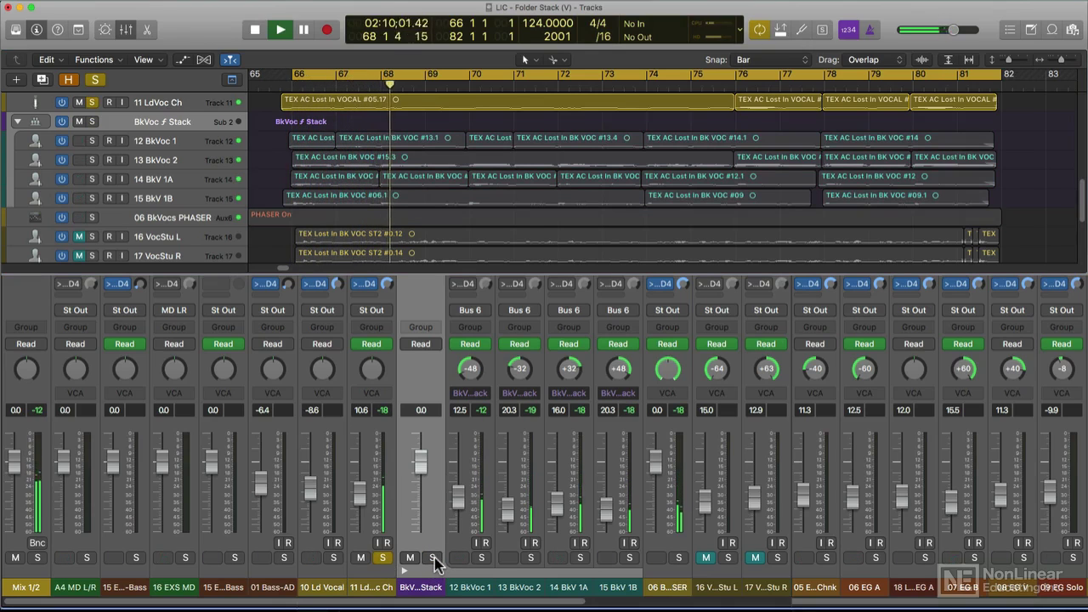
{"action": "left_click", "coordinate": [431, 557]}
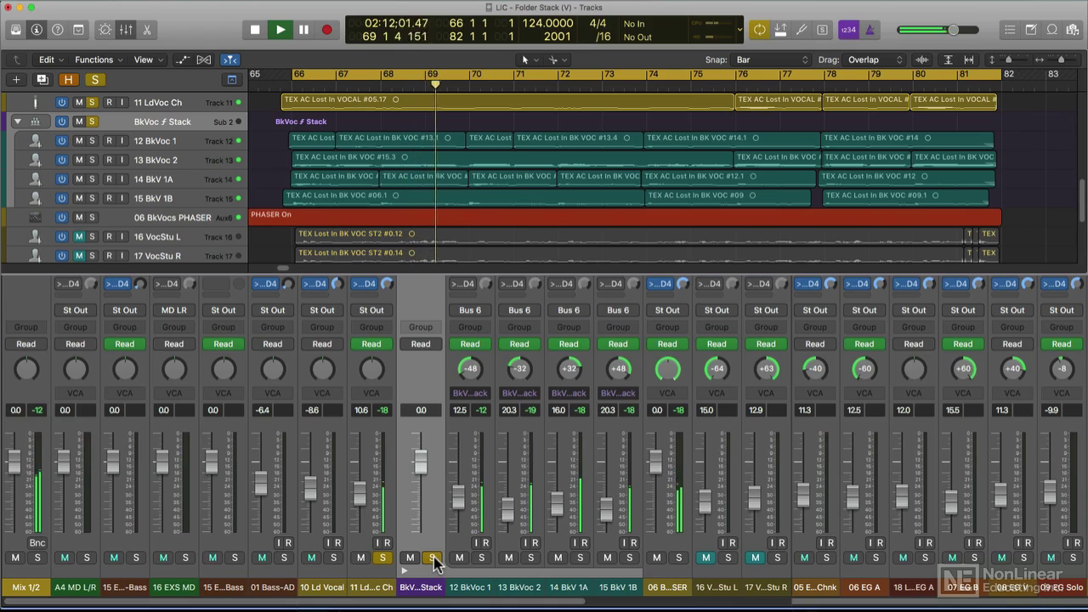
{"action": "left_click", "coordinate": [410, 557]}
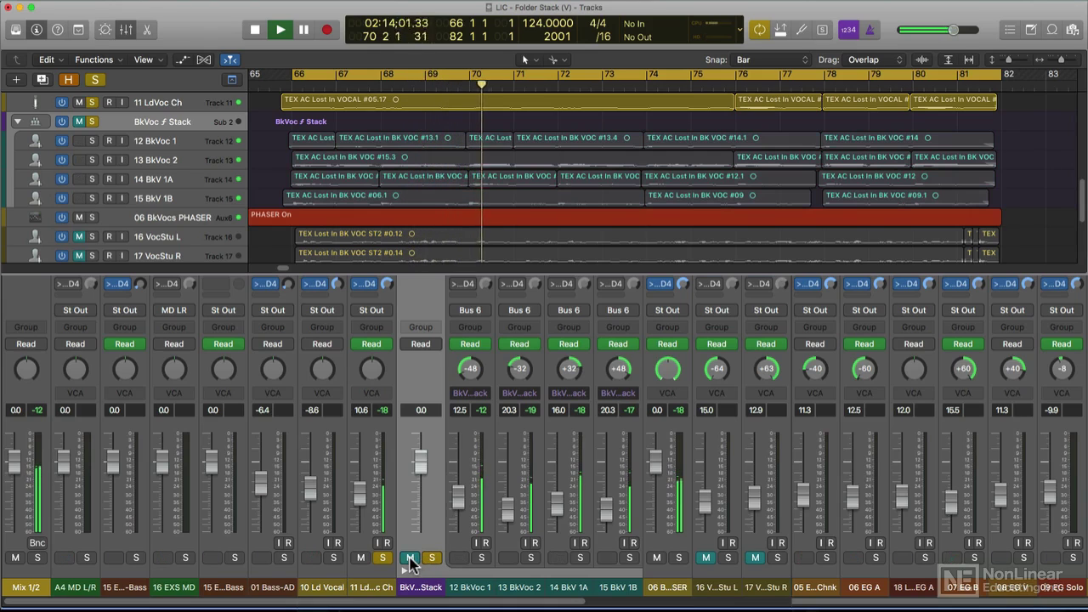
{"action": "left_click", "coordinate": [410, 558]}
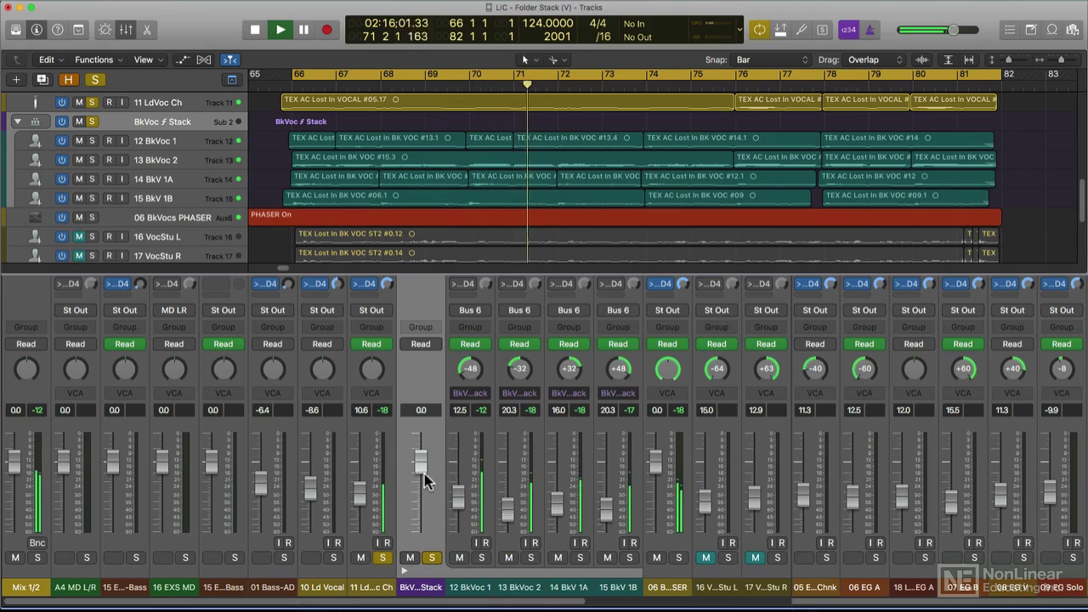
{"action": "left_click_drag", "start_coordinate": [425, 480], "coordinate": [420, 459]}
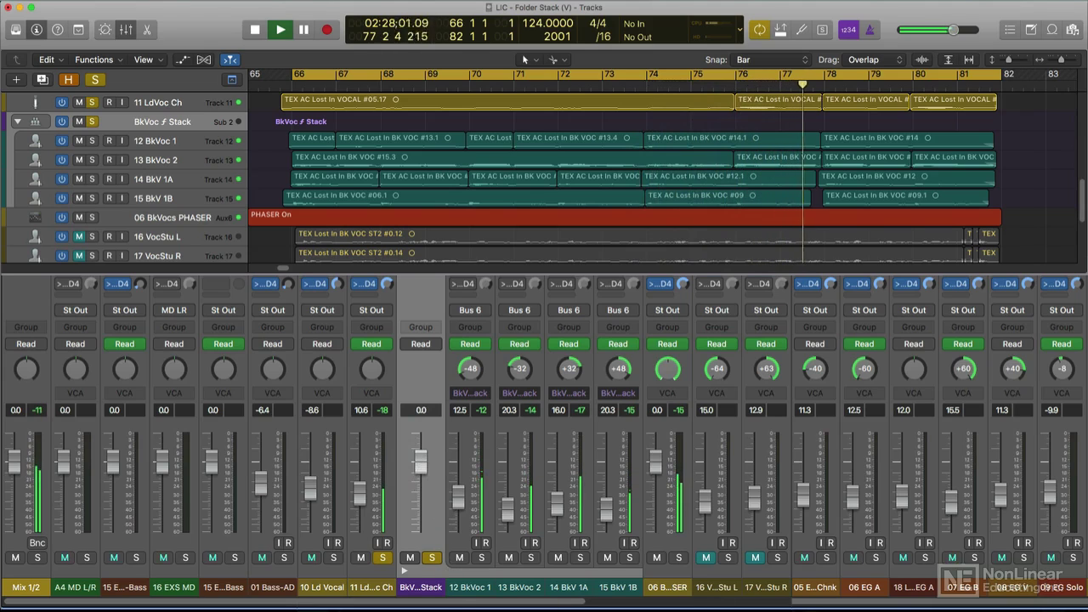
{"action": "key", "text": "space"}
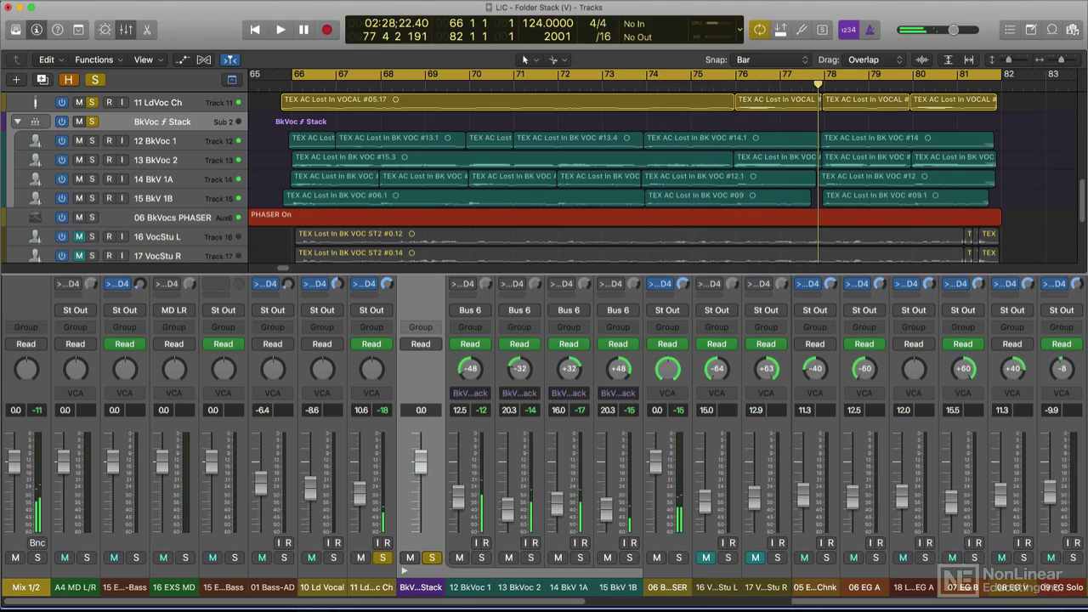
{"action": "key", "text": "Return"}
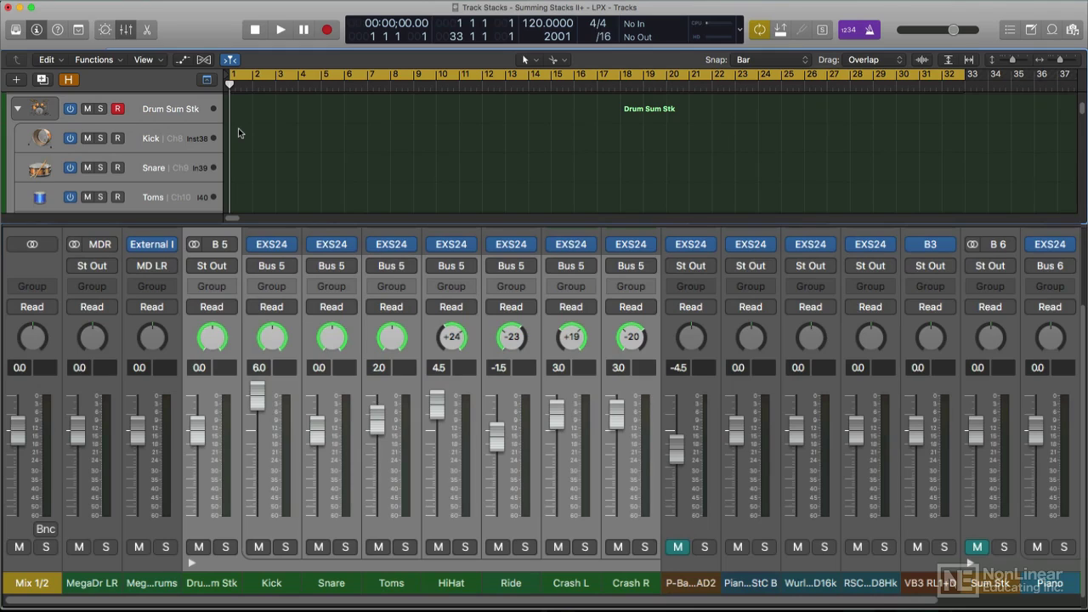
Step: Record a short drum region on Drum Sum Stk, then stop and return to the project start
{"action": "key", "text": "space"}
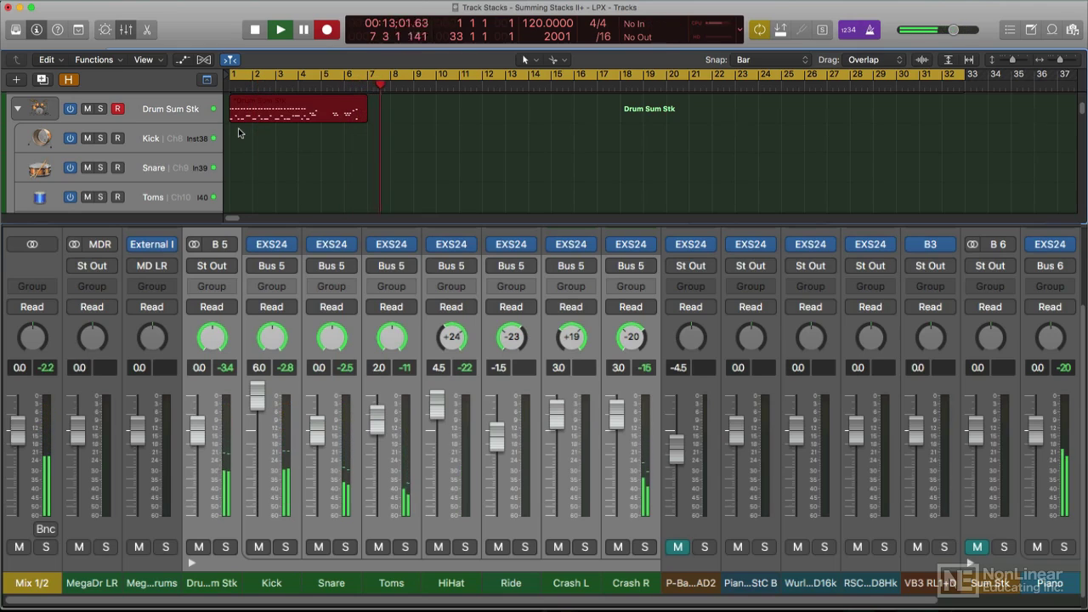
{"action": "key", "text": "space"}
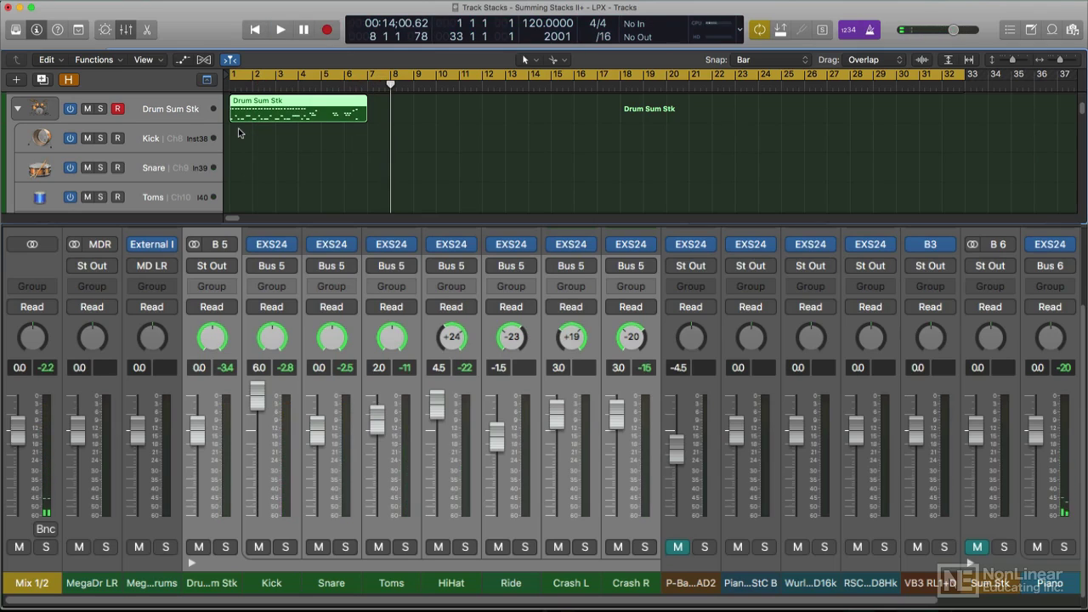
{"action": "key", "text": "Return"}
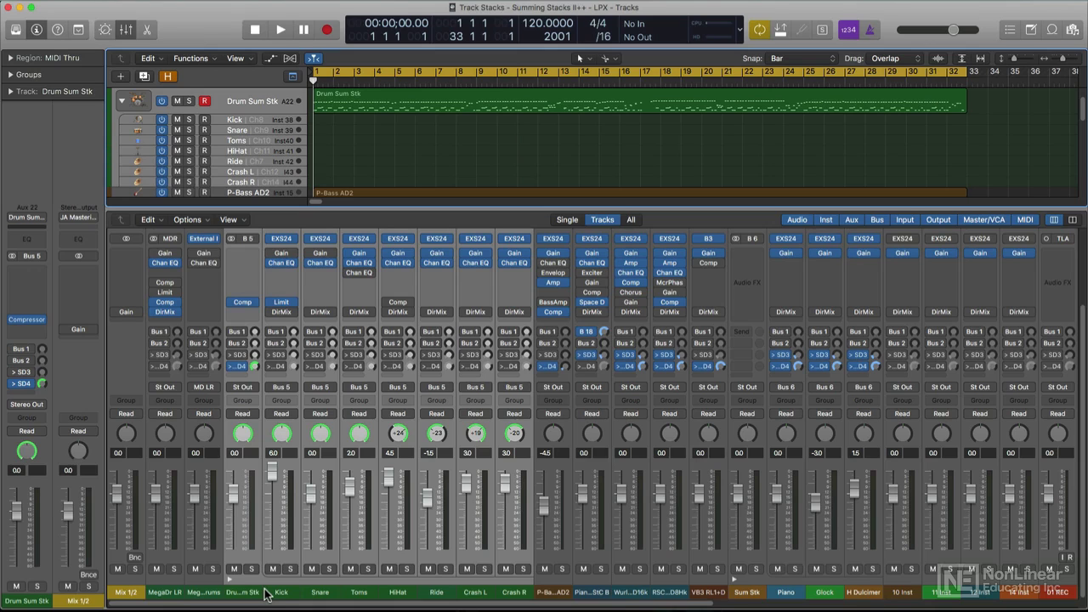
Step: Save the drum summing stack as the patch 'Drum Sum Stk'
{"action": "key", "text": "y"}
{"action": "left_click", "coordinate": [136, 599]}
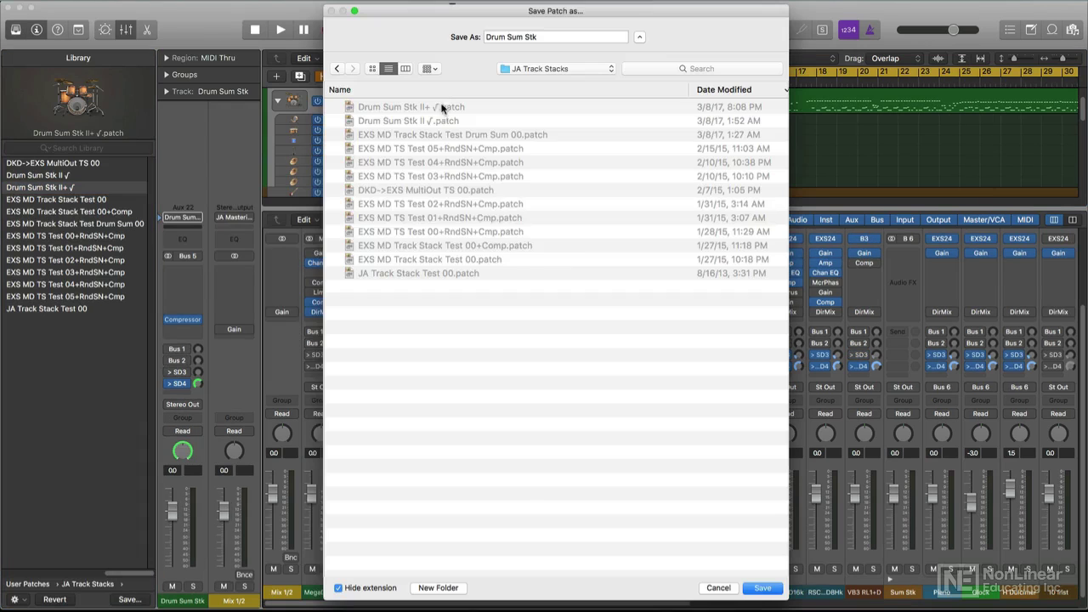
{"action": "left_click", "coordinate": [758, 590]}
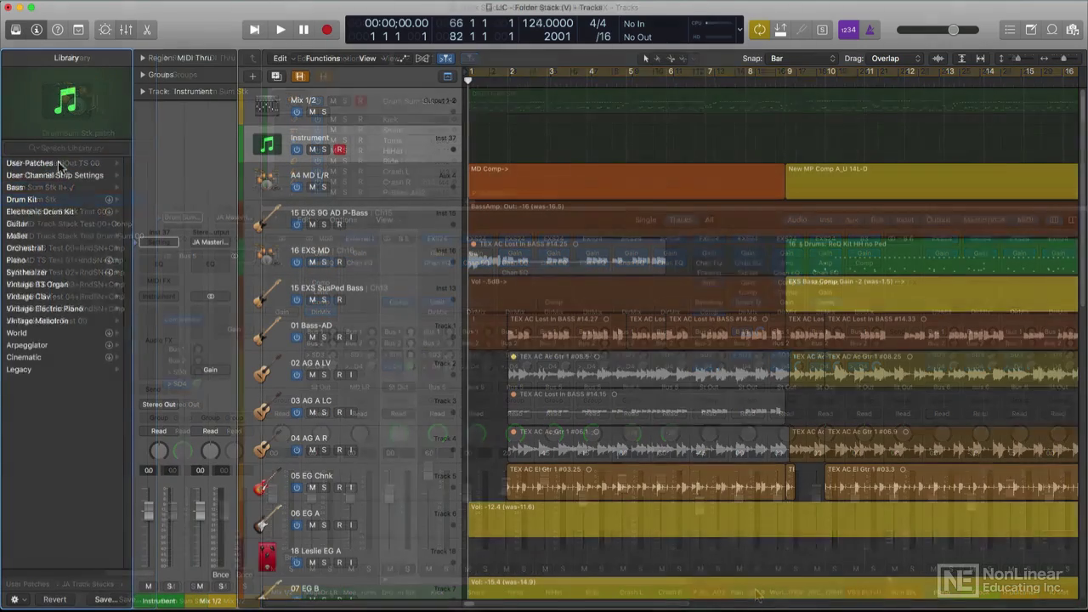
Step: Load the Drum Sum Stk user patch onto the Instrument track and expand it to select its drum tracks
{"action": "left_click", "coordinate": [74, 237]}
{"action": "left_click", "coordinate": [64, 200]}
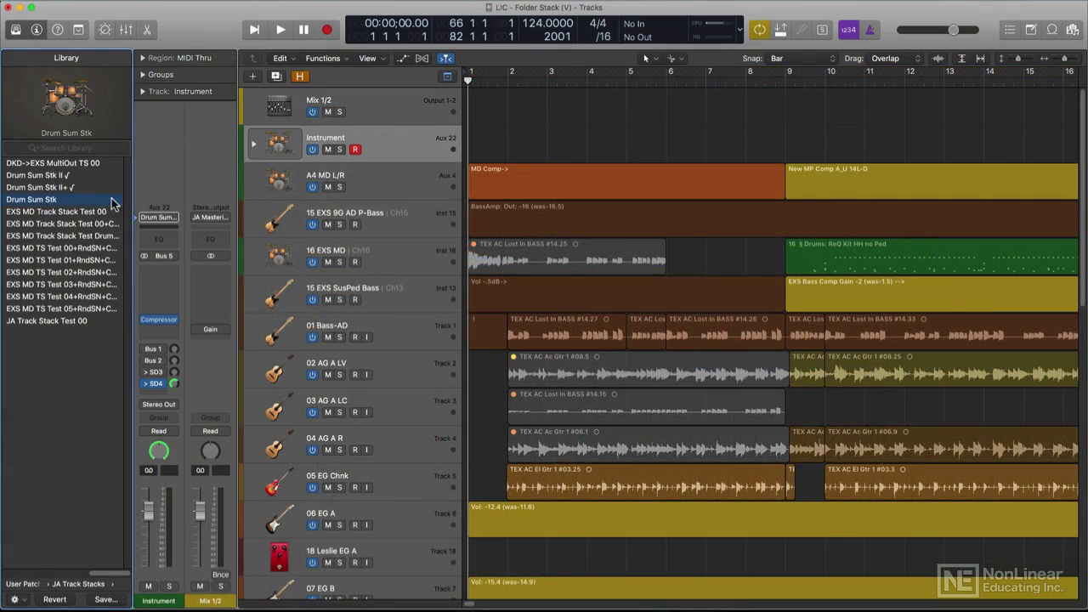
{"action": "left_click", "coordinate": [253, 144]}
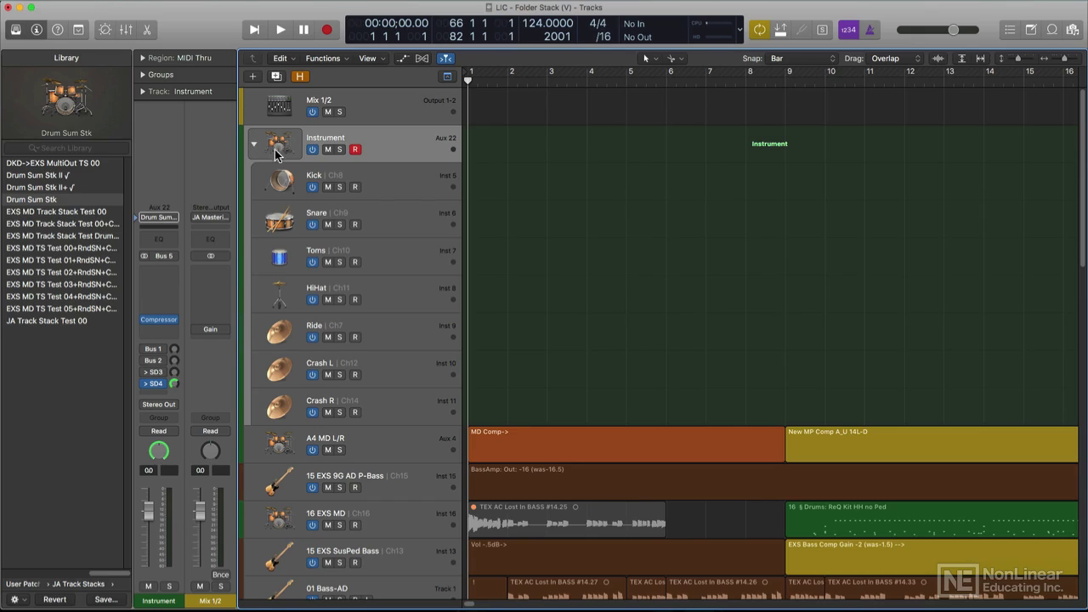
{"action": "left_click", "coordinate": [390, 398]}
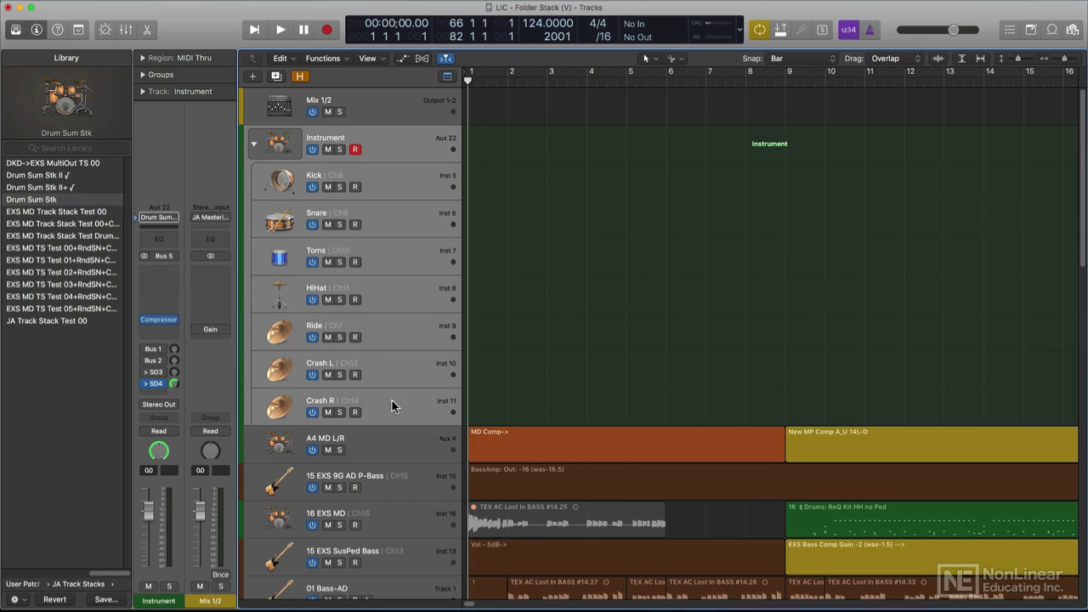